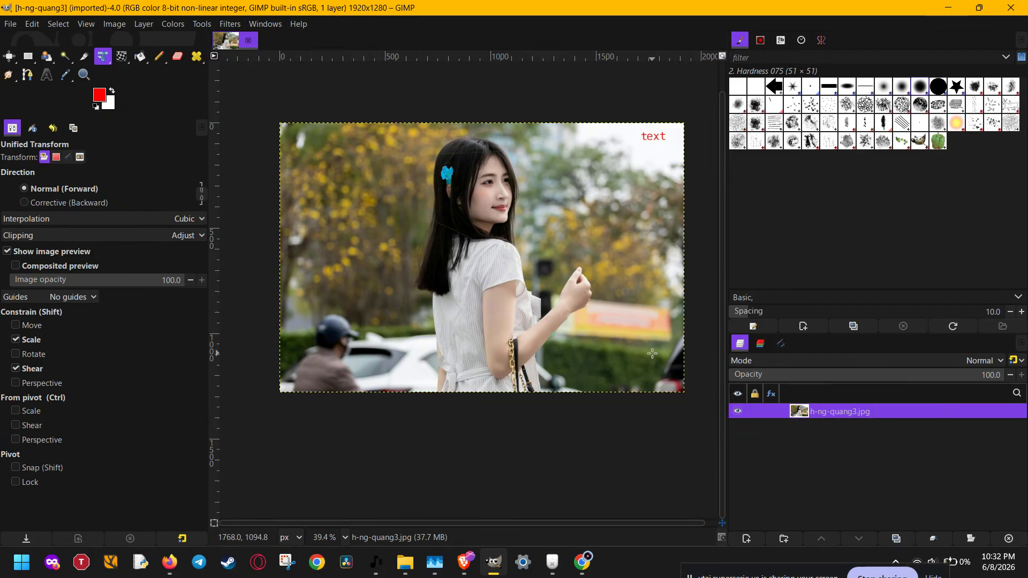
- Activate the Fuzzy Select tool and enable feathered edges with a radius of 2.0
{"action": "scroll", "coordinate": [652, 353], "scroll_direction": "up", "scroll_amount": 1}
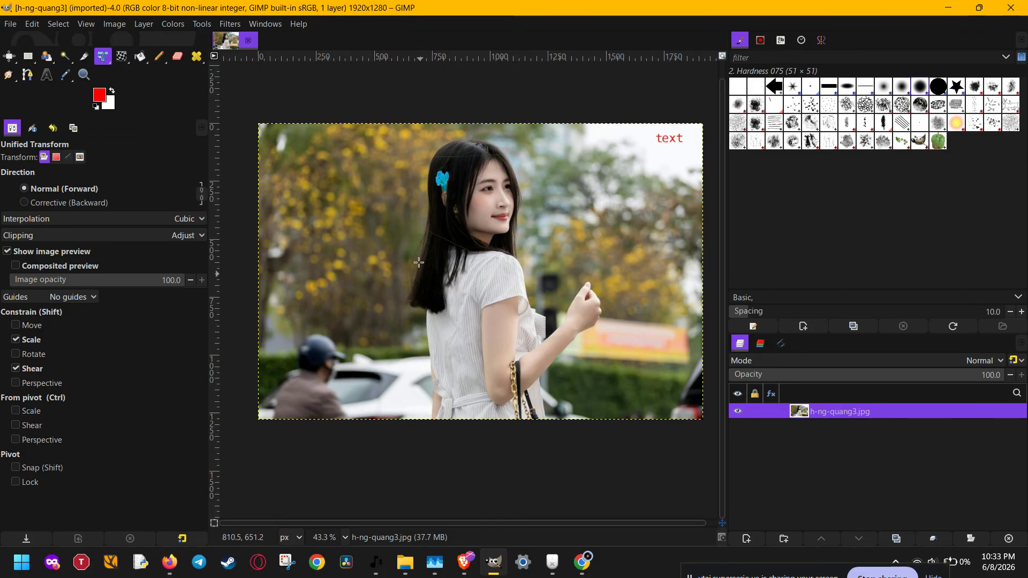
{"action": "left_click", "coordinate": [65, 55]}
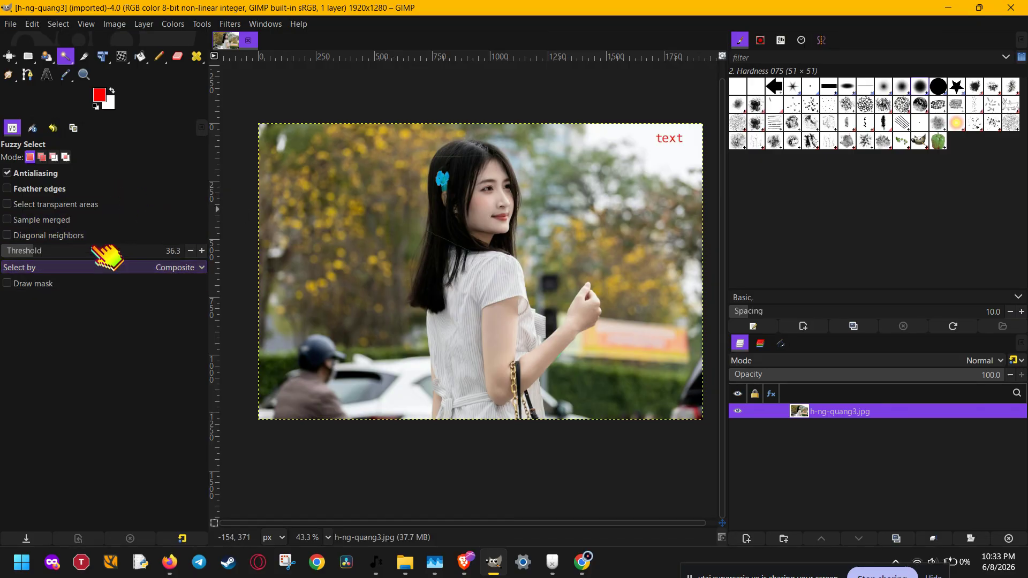
{"action": "left_click", "coordinate": [69, 188]}
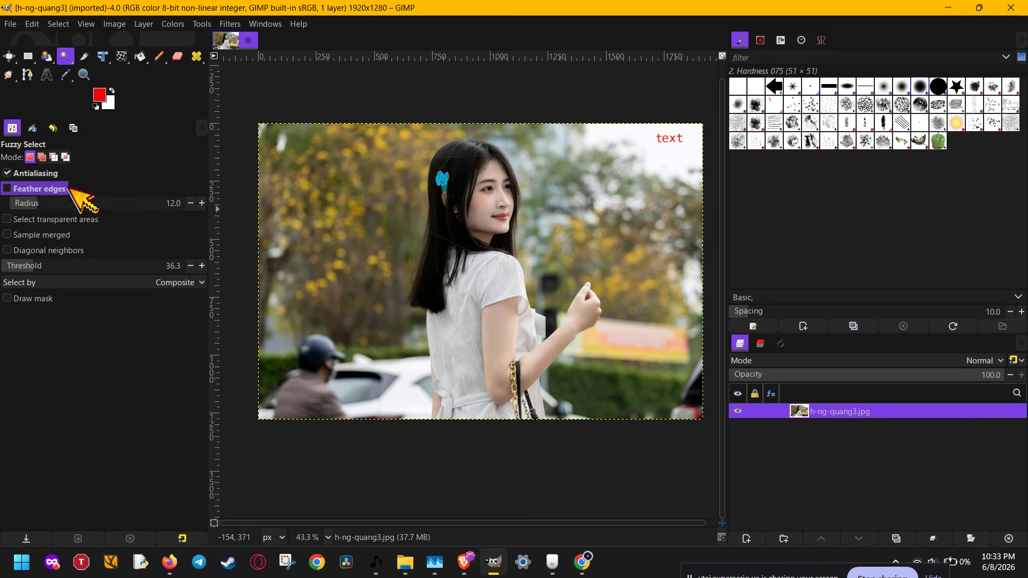
{"action": "left_click", "coordinate": [70, 189]}
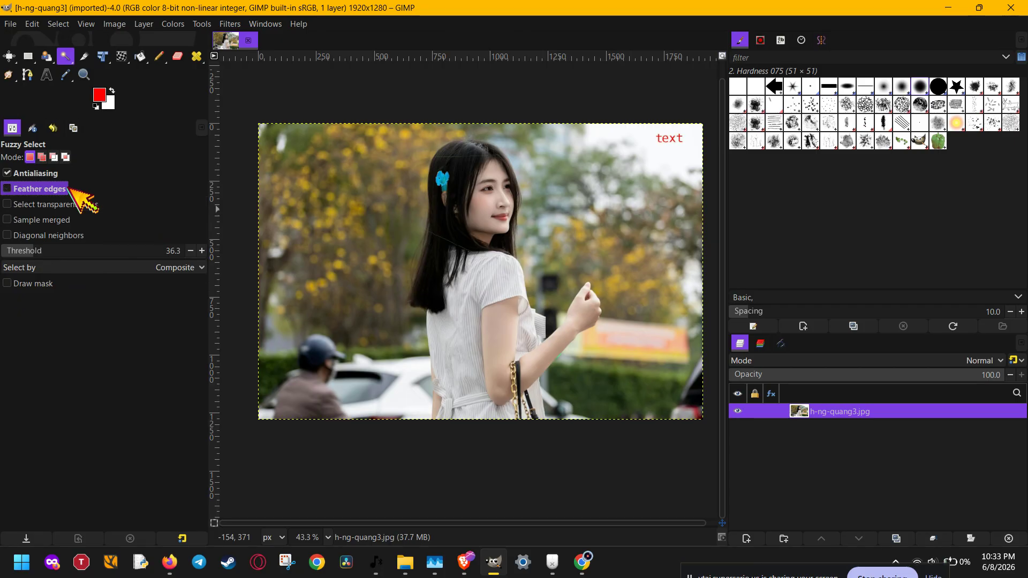
{"action": "left_click", "coordinate": [69, 188]}
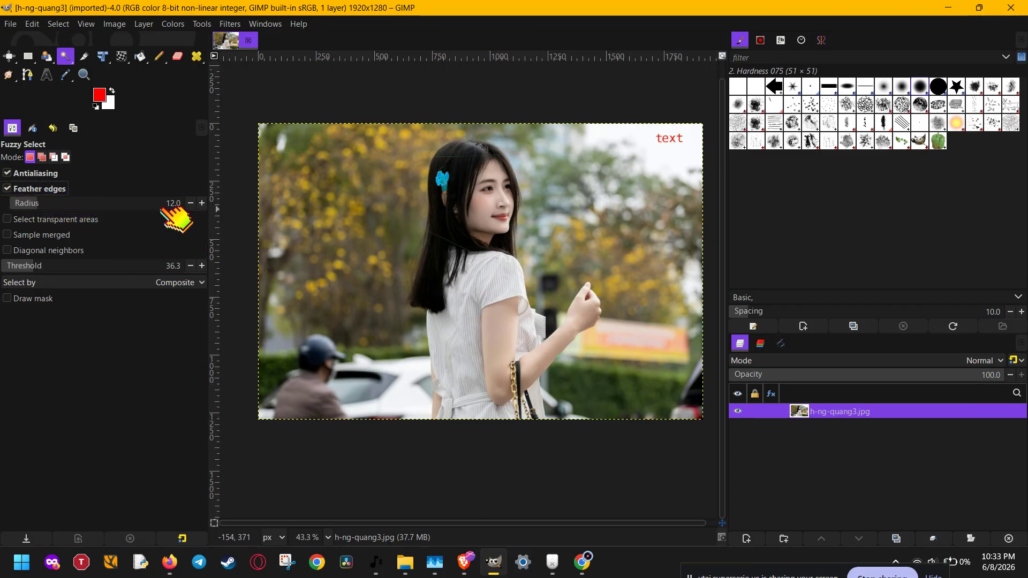
{"action": "scroll", "coordinate": [160, 207], "scroll_direction": "down", "scroll_amount": 1}
{"action": "scroll", "coordinate": [141, 207], "scroll_direction": "down", "scroll_amount": 1}
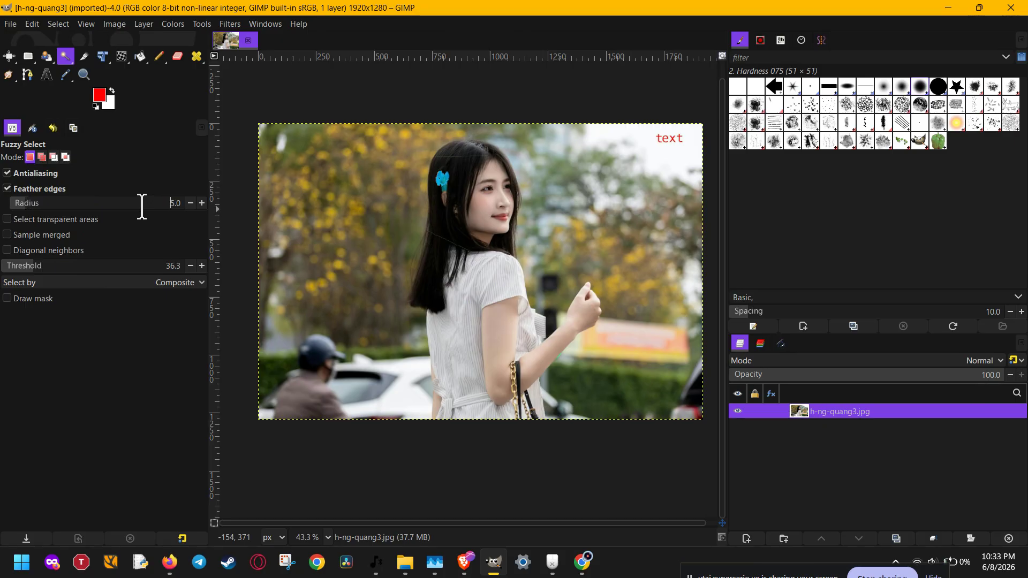
{"action": "scroll", "coordinate": [141, 207], "scroll_direction": "down", "scroll_amount": 1}
- Try Fuzzy Select in turn on the woman's hair, the rider's helmet, the dark car, the hedge and the orange banner
{"action": "left_click", "coordinate": [457, 161]}
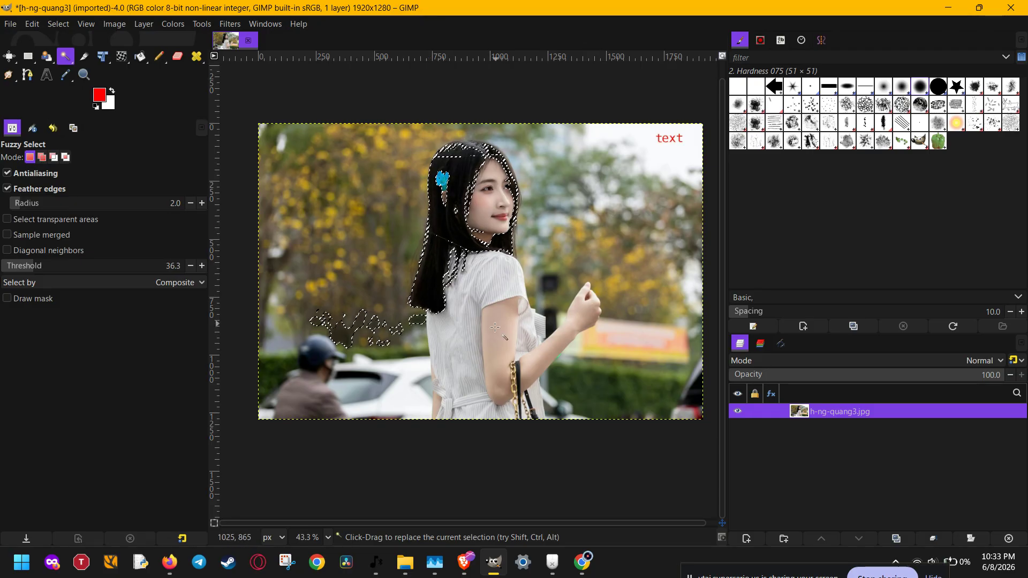
{"action": "left_click", "coordinate": [313, 356]}
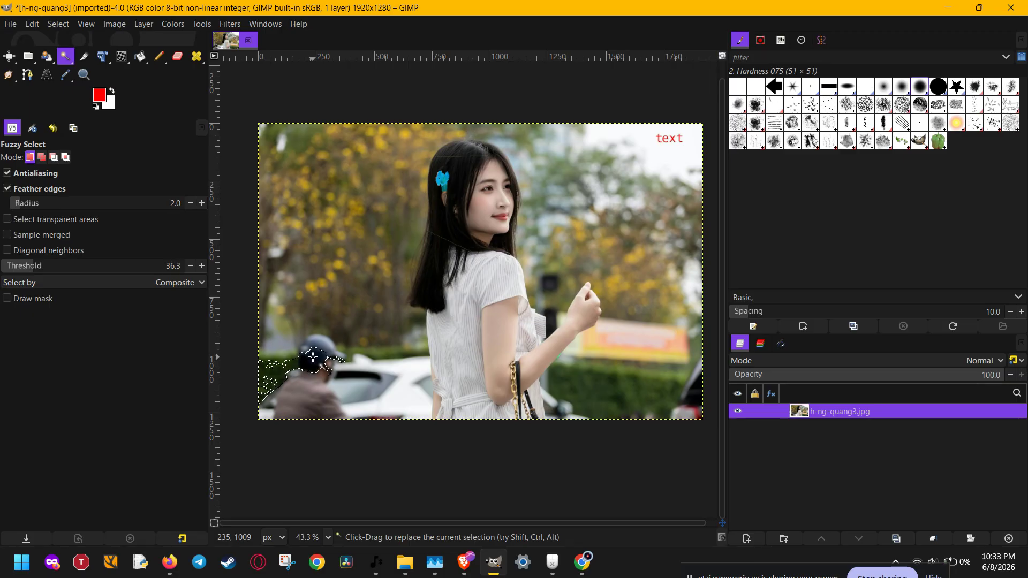
{"action": "left_click", "coordinate": [701, 403]}
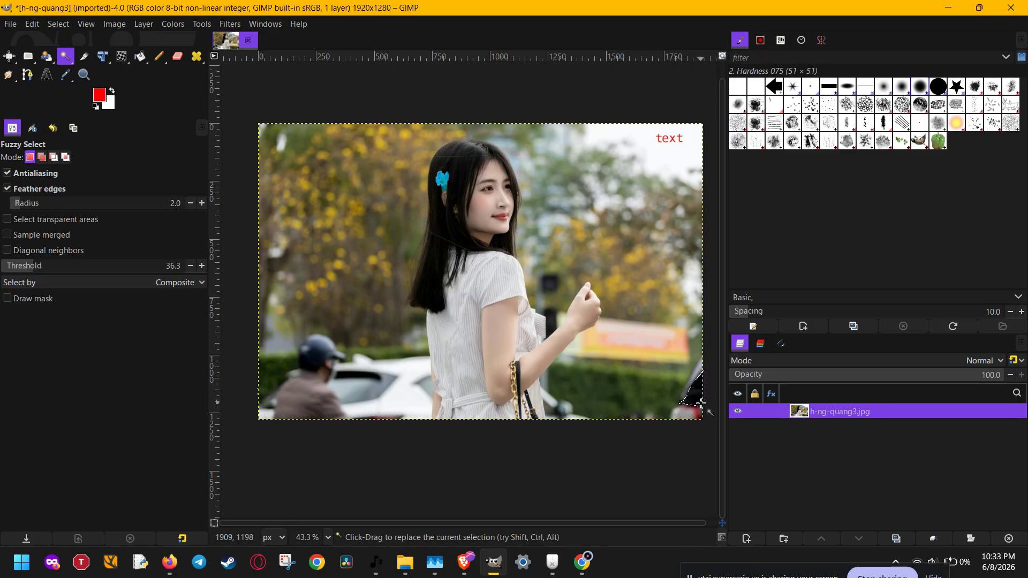
{"action": "left_click", "coordinate": [623, 387]}
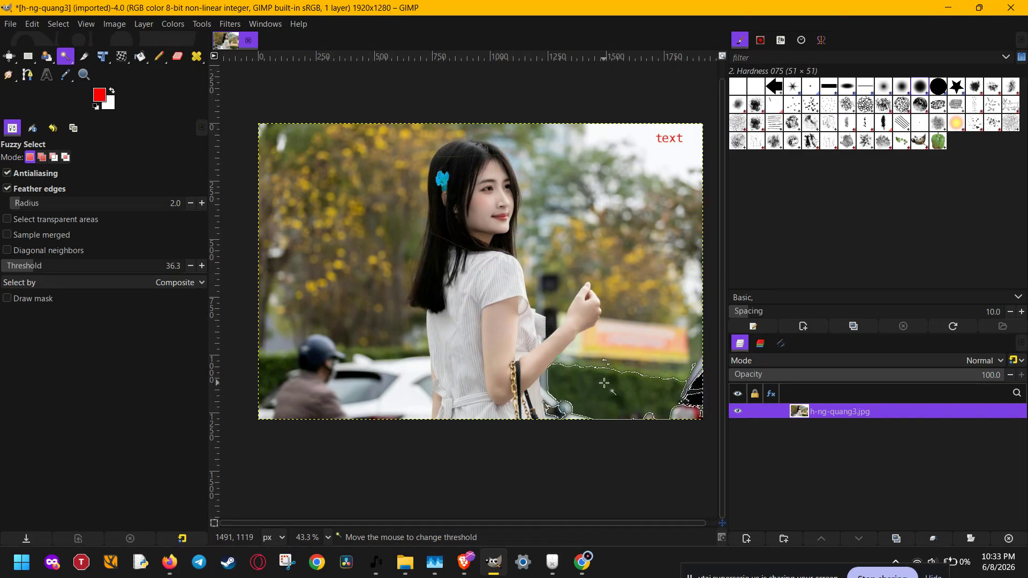
{"action": "left_click", "coordinate": [628, 340]}
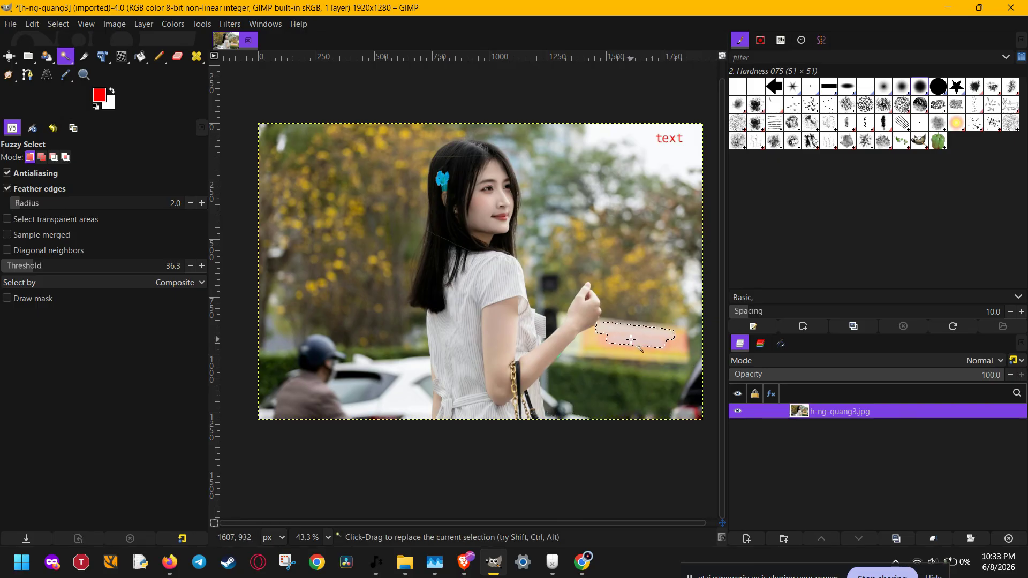
{"action": "left_click_drag", "start_coordinate": [676, 346], "coordinate": [687, 357]}
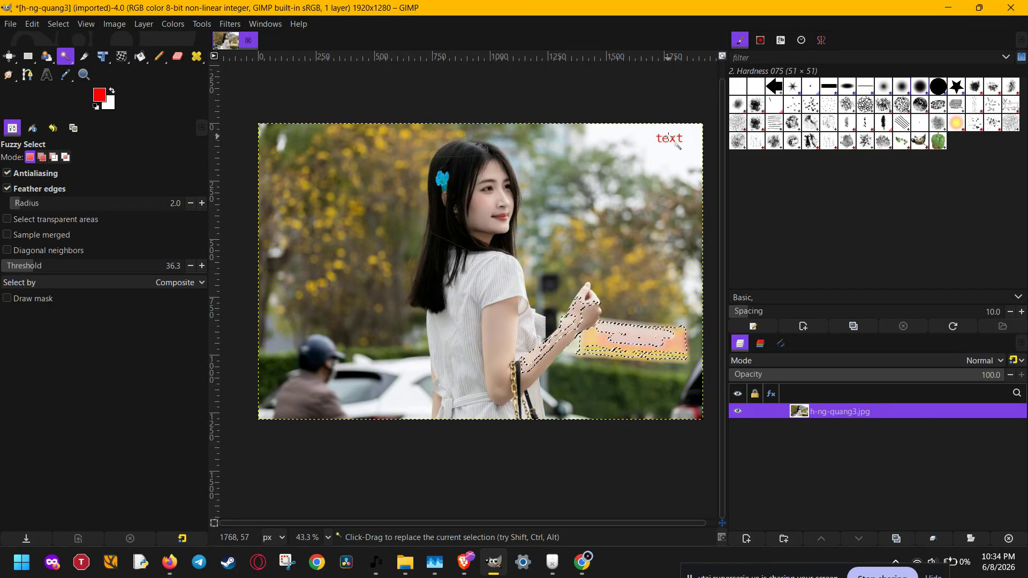
- Fuzzy-select the blue hair clip, setting the threshold to 57.2 to try capturing more of it
{"action": "left_click", "coordinate": [442, 180]}
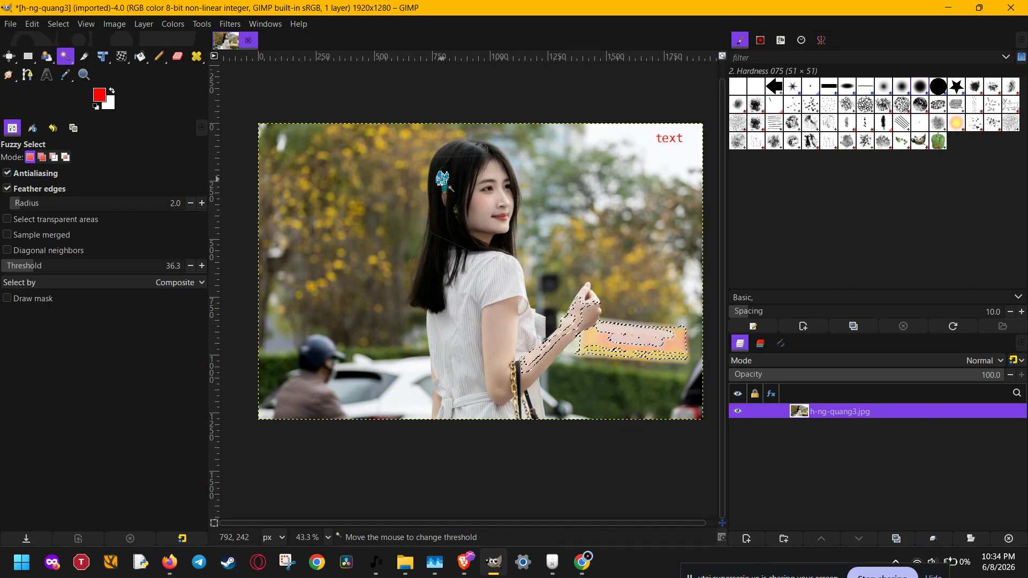
{"action": "scroll", "coordinate": [442, 182], "scroll_direction": "up", "scroll_amount": 3}
{"action": "scroll", "coordinate": [442, 184], "scroll_direction": "up", "scroll_amount": 4}
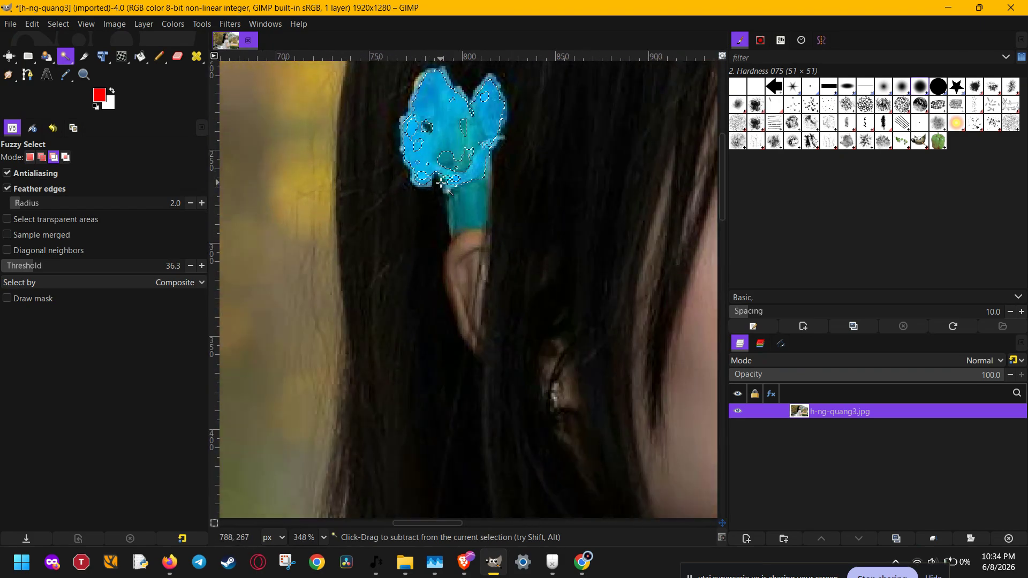
{"action": "left_click", "coordinate": [53, 266]}
{"action": "left_click", "coordinate": [454, 112]}
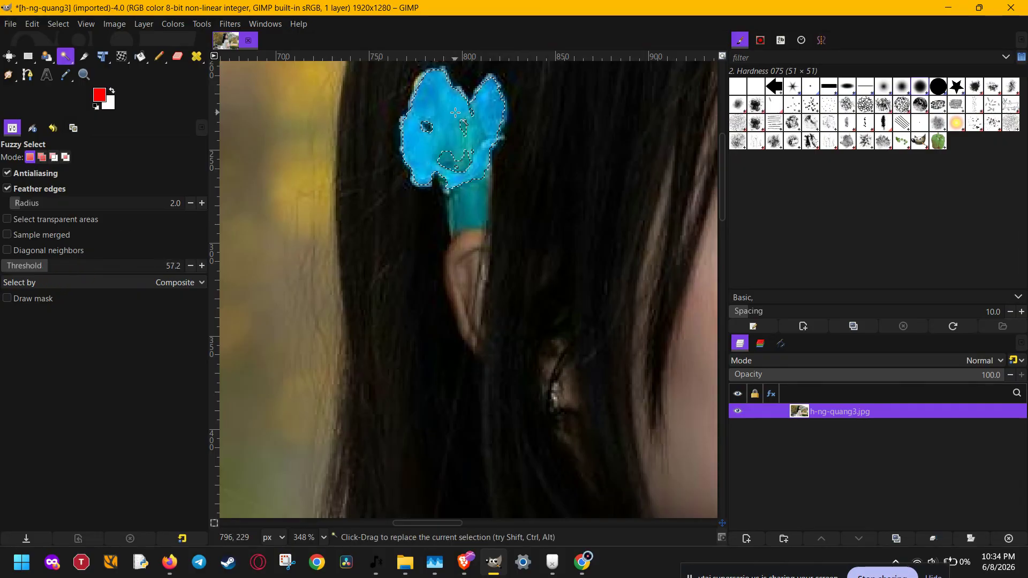
- Try a threshold of 82.7, settle on 71.7, and reselect the blue hair clip including its teal stem
{"action": "left_click", "coordinate": [65, 266]}
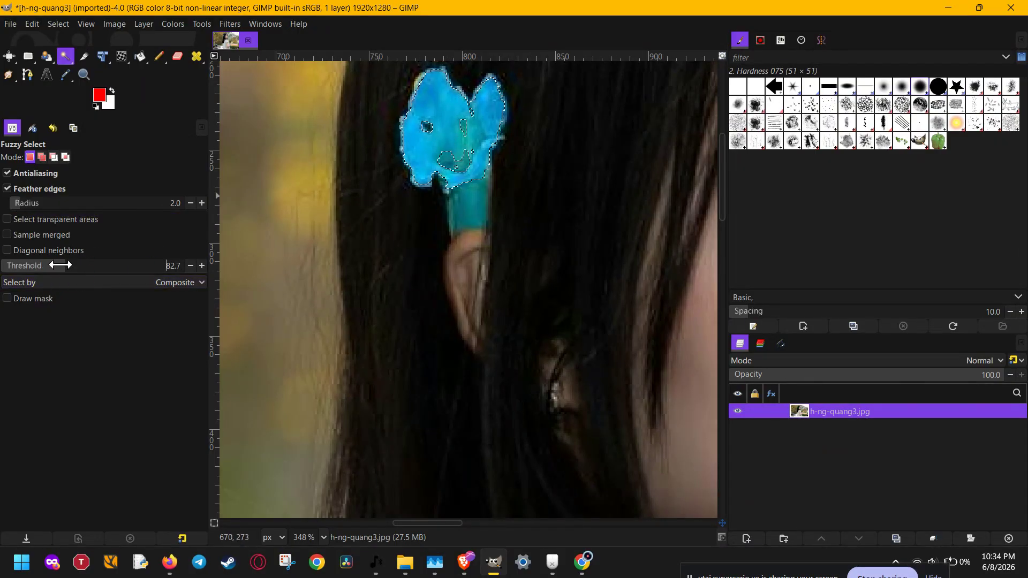
{"action": "left_click", "coordinate": [463, 195]}
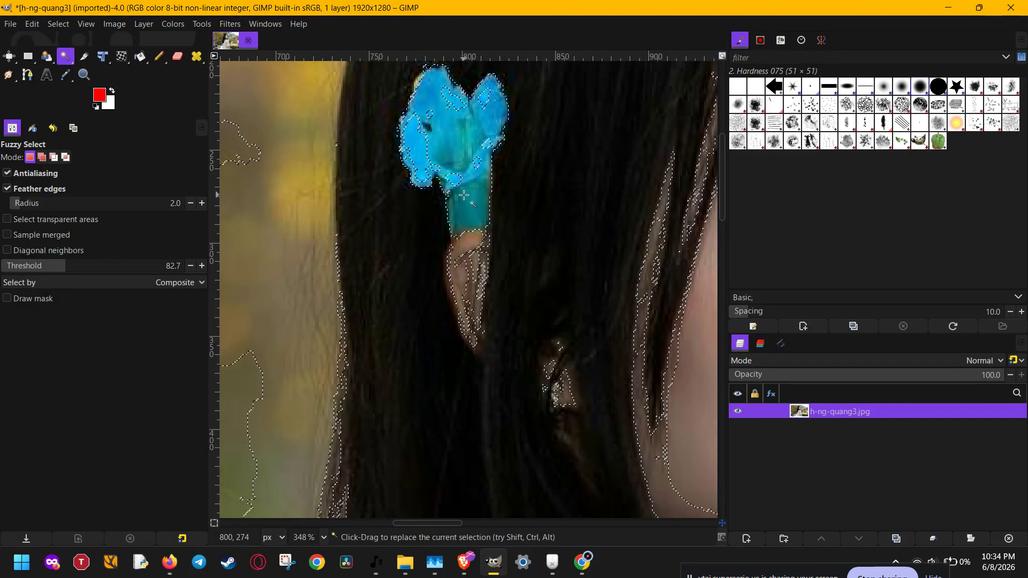
{"action": "scroll", "coordinate": [133, 265], "scroll_direction": "down", "scroll_amount": 11}
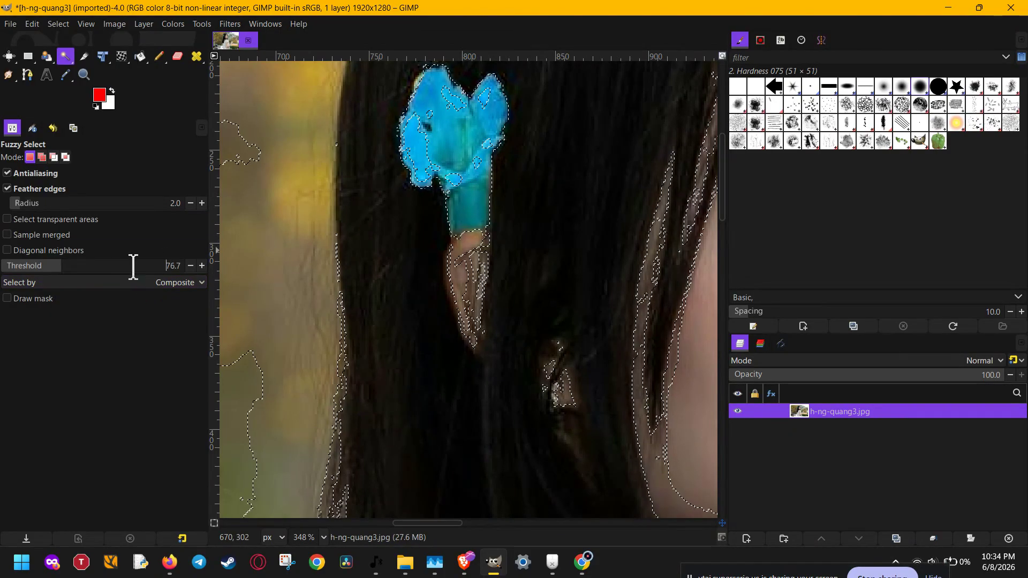
{"action": "left_click", "coordinate": [475, 192]}
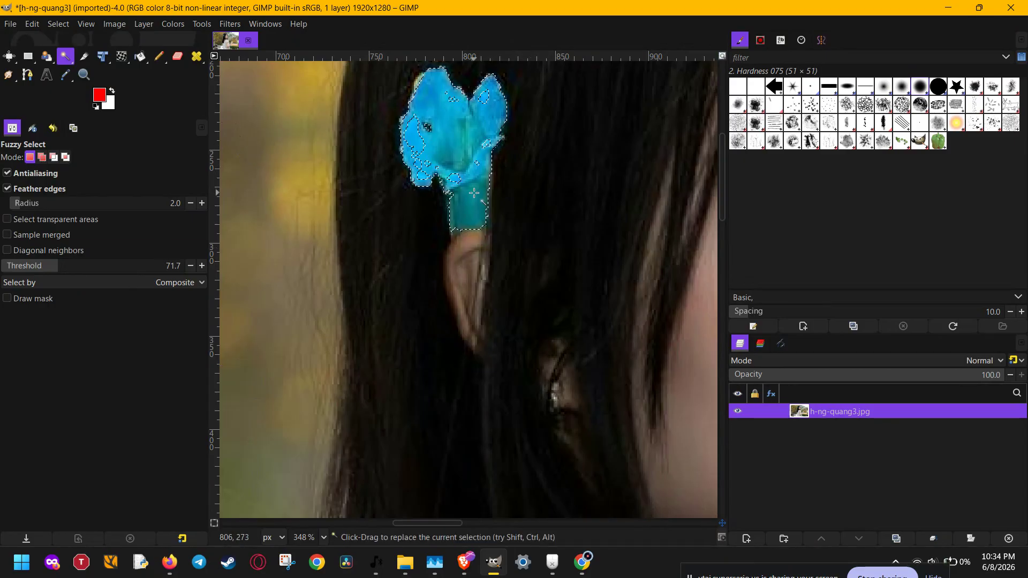
{"action": "scroll", "coordinate": [475, 194], "scroll_direction": "down", "scroll_amount": 10}
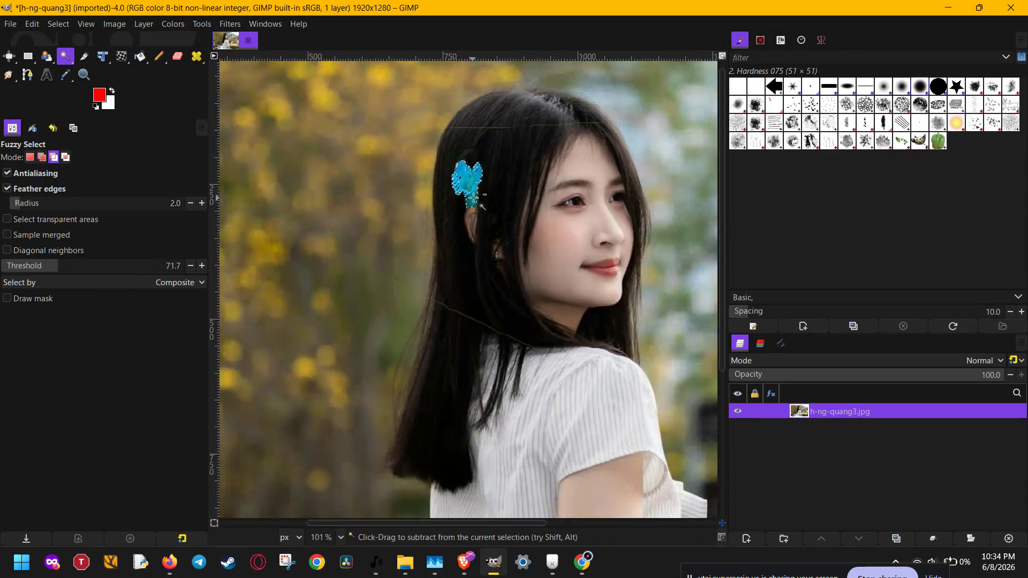
{"action": "scroll", "coordinate": [474, 195], "scroll_direction": "down", "scroll_amount": 1}
{"action": "scroll", "coordinate": [474, 196], "scroll_direction": "up", "scroll_amount": 1}
{"action": "scroll", "coordinate": [474, 196], "scroll_direction": "down", "scroll_amount": 1}
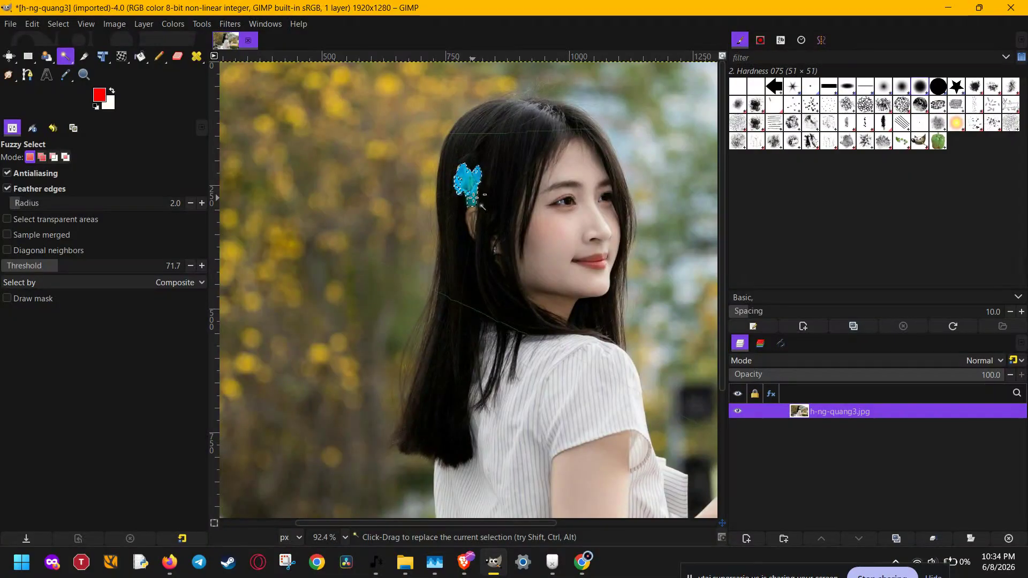
{"action": "scroll", "coordinate": [474, 196], "scroll_direction": "down", "scroll_amount": 1}
{"action": "scroll", "coordinate": [474, 196], "scroll_direction": "down", "scroll_amount": 1}
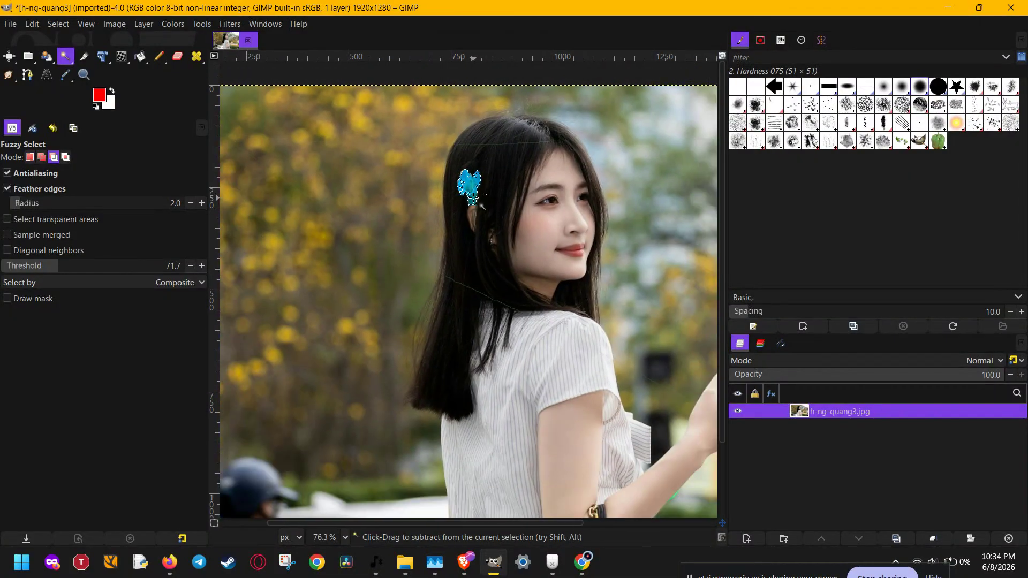
{"action": "scroll", "coordinate": [379, 140], "scroll_direction": "down", "scroll_amount": 1}
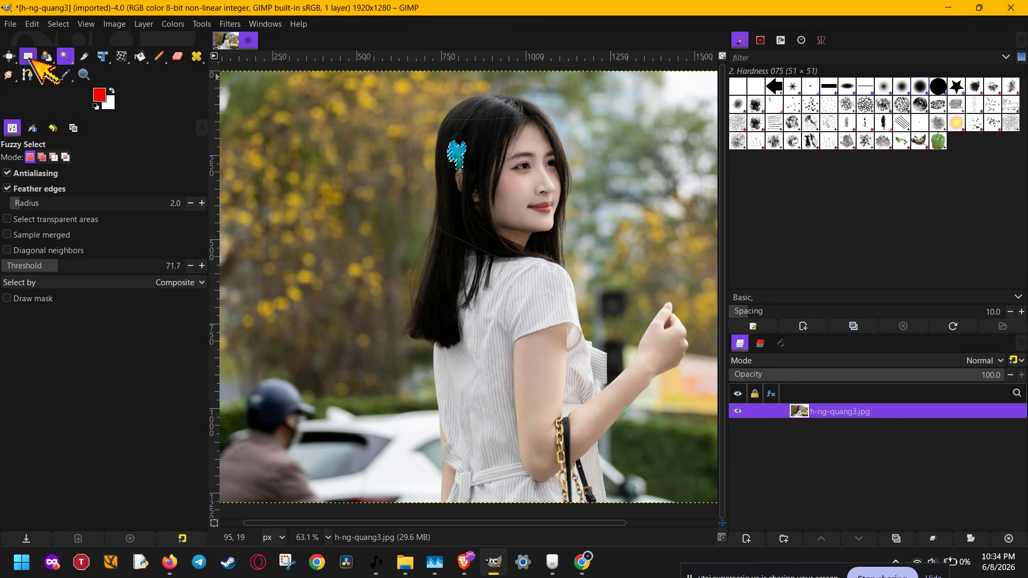
{"action": "left_click", "coordinate": [30, 59]}
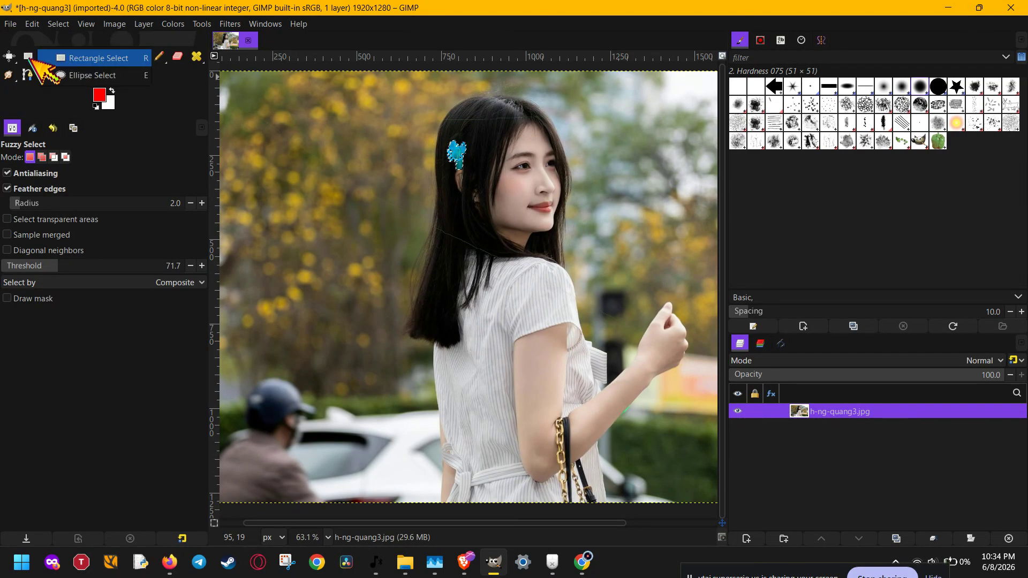
- Roughly outline a triangular area around the woman's head and shoulders with Foreground Select and confirm the outline for refining
{"action": "left_click", "coordinate": [201, 24]}
{"action": "mouse_move", "coordinate": [230, 23]}
{"action": "mouse_move", "coordinate": [257, 39]}
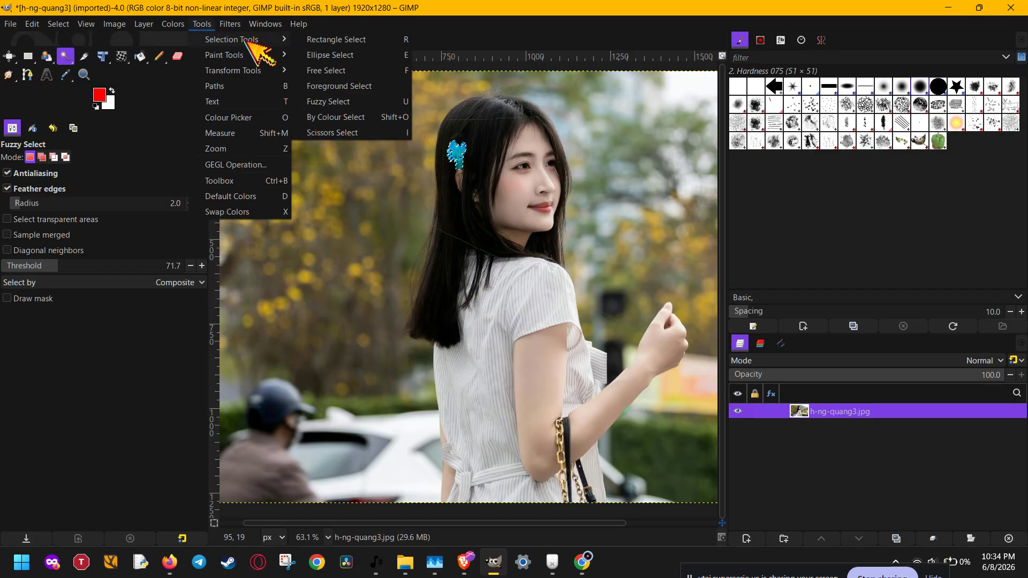
{"action": "left_click", "coordinate": [385, 87]}
{"action": "scroll", "coordinate": [452, 184], "scroll_direction": "down", "scroll_amount": 3}
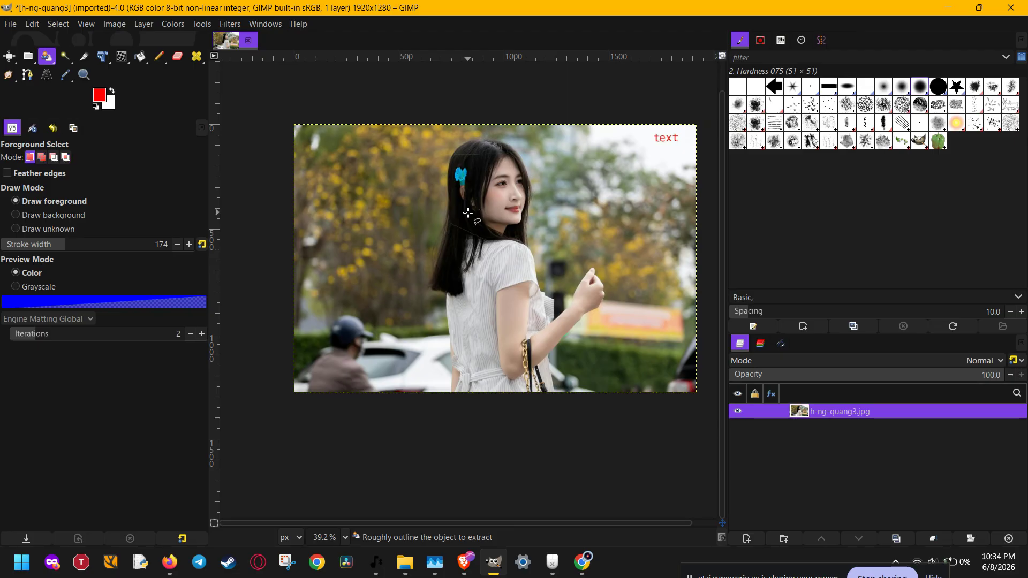
{"action": "left_click", "coordinate": [461, 184]}
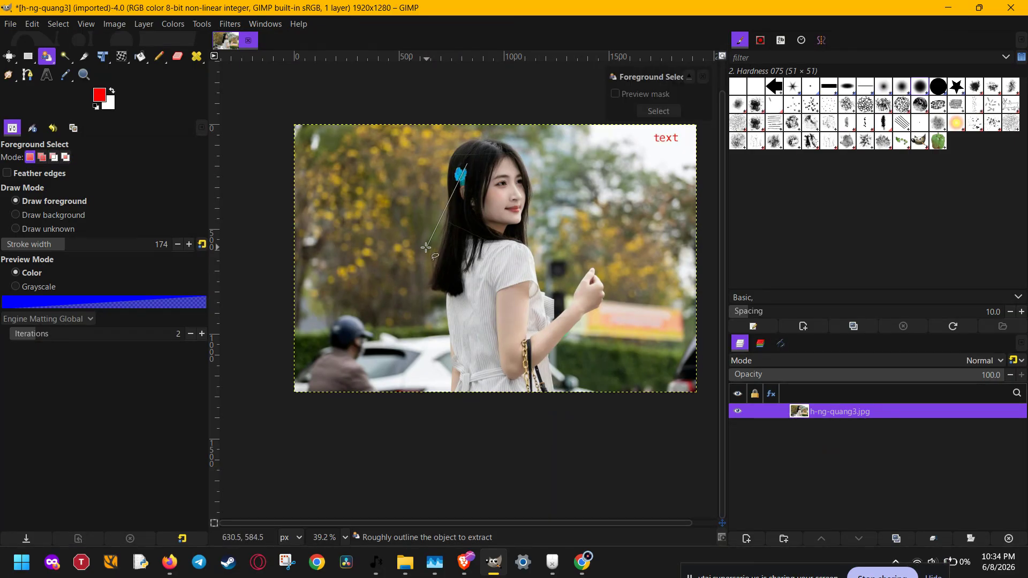
{"action": "left_click", "coordinate": [515, 244]}
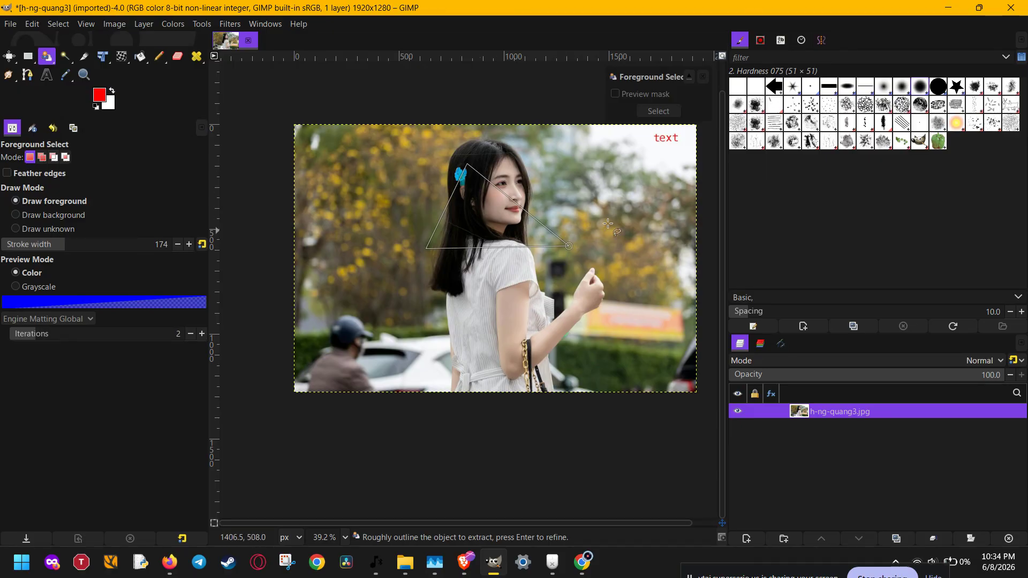
{"action": "key", "text": "Return"}
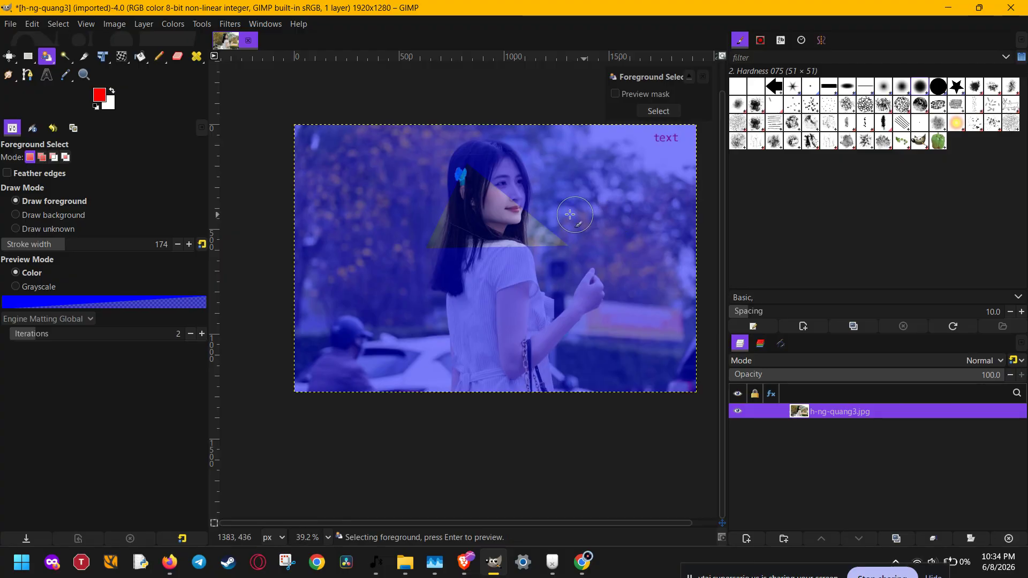
- Paint foreground strokes over the woman's hair, face, dress, arm and hand to mark her whole figure
{"action": "scroll", "coordinate": [495, 196], "scroll_direction": "up", "scroll_amount": 3, "text": "ctrl"}
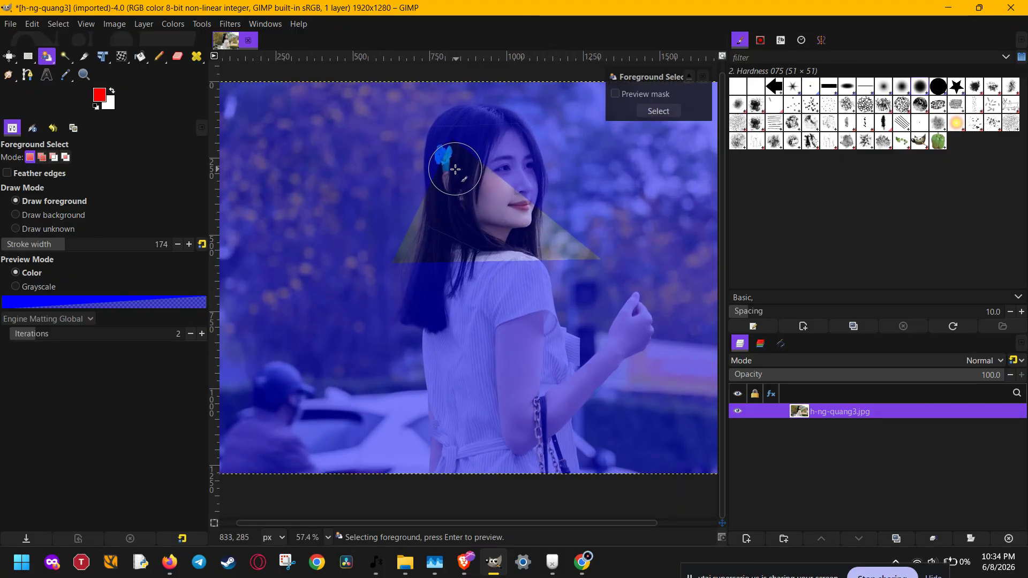
{"action": "mouse_move", "coordinate": [455, 166]}
{"action": "left_mouse_down"}
{"action": "mouse_move", "coordinate": [582, 261]}
{"action": "mouse_move", "coordinate": [414, 258]}
{"action": "mouse_move", "coordinate": [444, 199]}
{"action": "mouse_move", "coordinate": [495, 235]}
{"action": "left_mouse_up"}
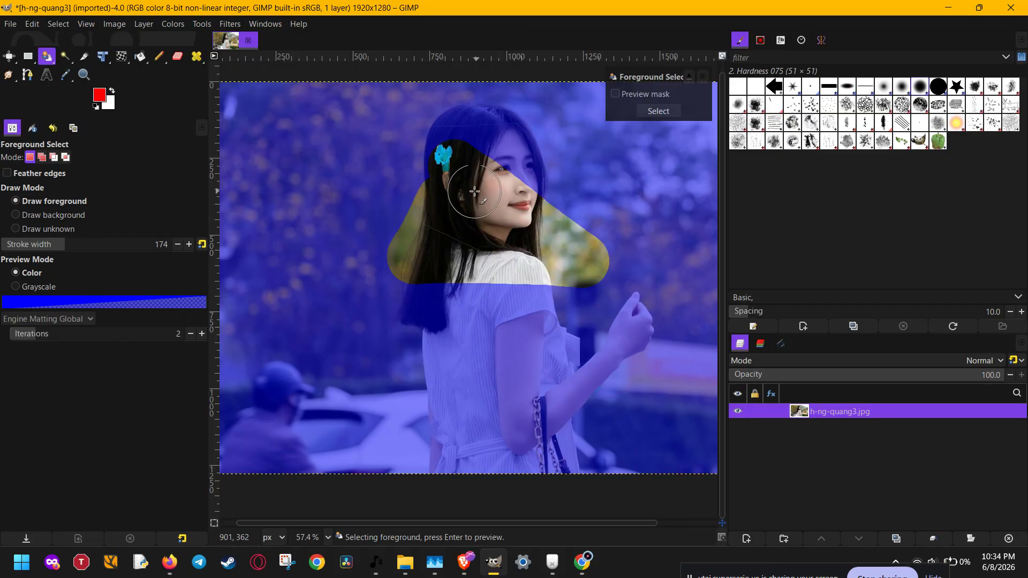
{"action": "mouse_move", "coordinate": [473, 190]}
{"action": "left_mouse_down"}
{"action": "mouse_move", "coordinate": [447, 142]}
{"action": "mouse_move", "coordinate": [460, 128]}
{"action": "mouse_move", "coordinate": [515, 148]}
{"action": "mouse_move", "coordinate": [516, 183]}
{"action": "mouse_move", "coordinate": [497, 230]}
{"action": "left_mouse_up"}
{"action": "mouse_move", "coordinate": [457, 172]}
{"action": "left_mouse_down"}
{"action": "mouse_move", "coordinate": [452, 137]}
{"action": "mouse_move", "coordinate": [479, 135]}
{"action": "mouse_move", "coordinate": [518, 167]}
{"action": "mouse_move", "coordinate": [506, 292]}
{"action": "mouse_move", "coordinate": [525, 319]}
{"action": "mouse_move", "coordinate": [526, 275]}
{"action": "mouse_move", "coordinate": [537, 322]}
{"action": "mouse_move", "coordinate": [566, 366]}
{"action": "mouse_move", "coordinate": [630, 338]}
{"action": "mouse_move", "coordinate": [629, 322]}
{"action": "mouse_move", "coordinate": [578, 382]}
{"action": "mouse_move", "coordinate": [564, 420]}
{"action": "mouse_move", "coordinate": [570, 470]}
{"action": "mouse_move", "coordinate": [459, 466]}
{"action": "mouse_move", "coordinate": [425, 284]}
{"action": "mouse_move", "coordinate": [431, 212]}
{"action": "mouse_move", "coordinate": [454, 176]}
{"action": "mouse_move", "coordinate": [464, 176]}
{"action": "mouse_move", "coordinate": [473, 212]}
{"action": "mouse_move", "coordinate": [457, 288]}
{"action": "mouse_move", "coordinate": [476, 379]}
{"action": "mouse_move", "coordinate": [523, 449]}
{"action": "mouse_move", "coordinate": [549, 389]}
{"action": "mouse_move", "coordinate": [490, 328]}
{"action": "mouse_move", "coordinate": [522, 422]}
{"action": "left_mouse_up"}
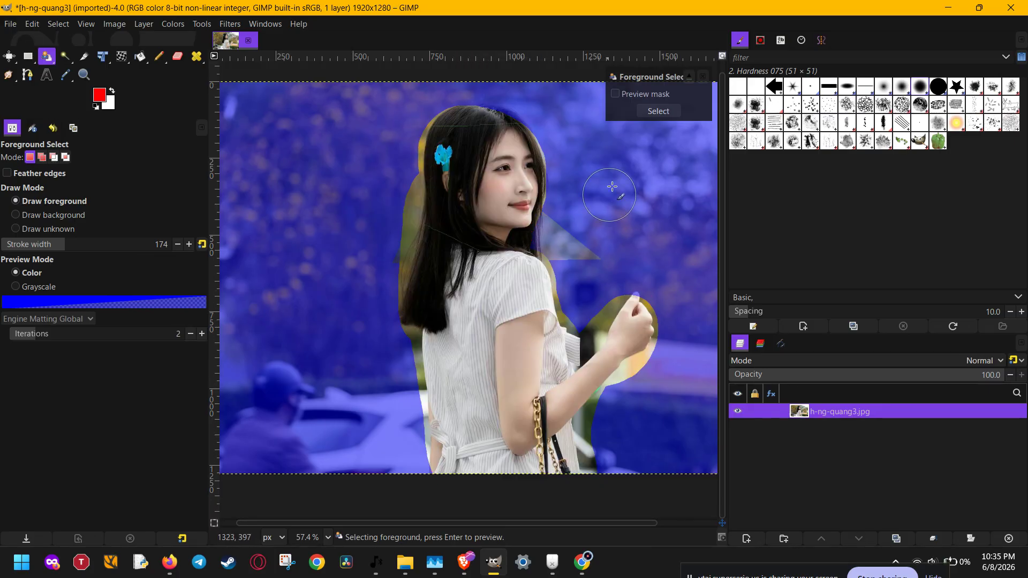
- Preview the foreground mask and convert it into a selection around the woman
{"action": "left_click", "coordinate": [616, 94]}
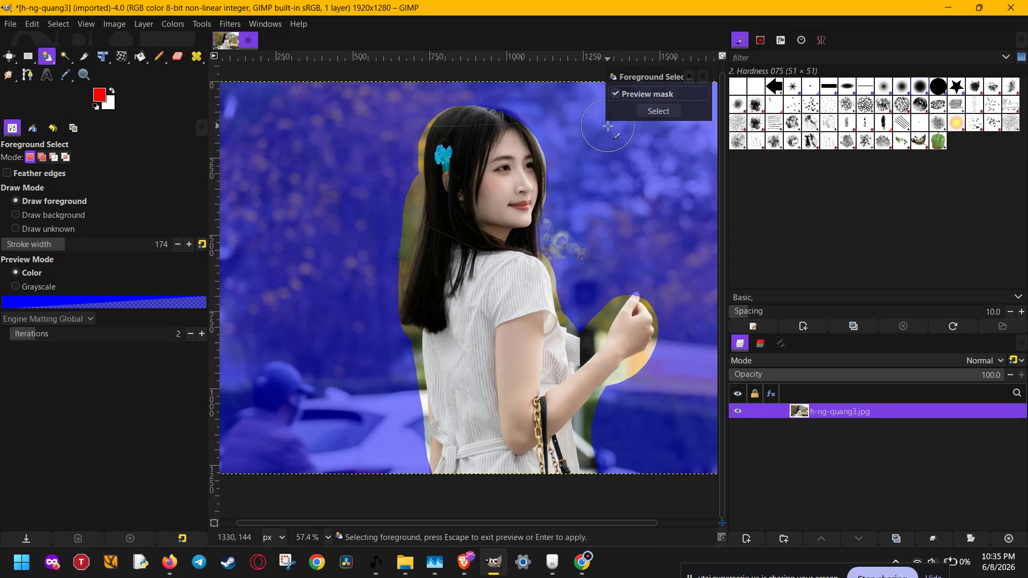
{"action": "scroll", "coordinate": [494, 281], "scroll_direction": "down", "scroll_amount": 1}
{"action": "scroll", "coordinate": [495, 280], "scroll_direction": "down", "scroll_amount": 2}
{"action": "scroll", "coordinate": [550, 231], "scroll_direction": "up", "scroll_amount": 2}
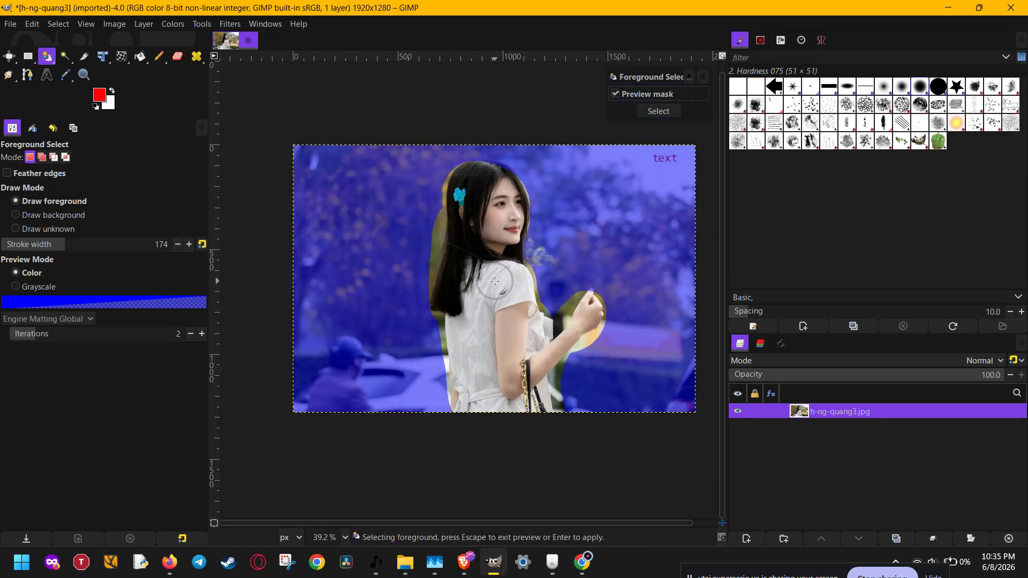
{"action": "left_click", "coordinate": [658, 111]}
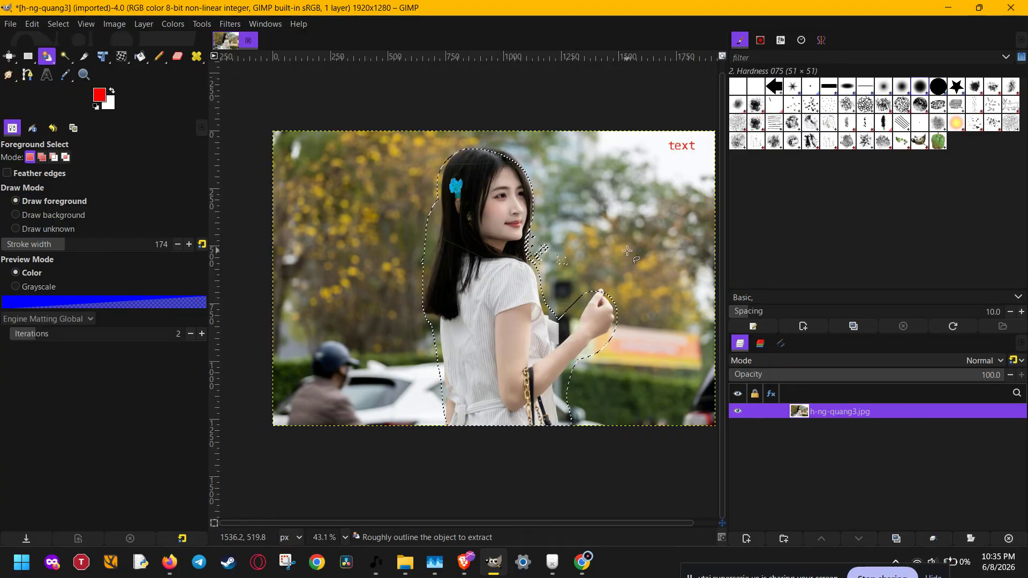
- Check the selection edges around the woman and turn on Quick Mask for that selection
{"action": "left_click", "coordinate": [56, 24]}
{"action": "left_click", "coordinate": [55, 24]}
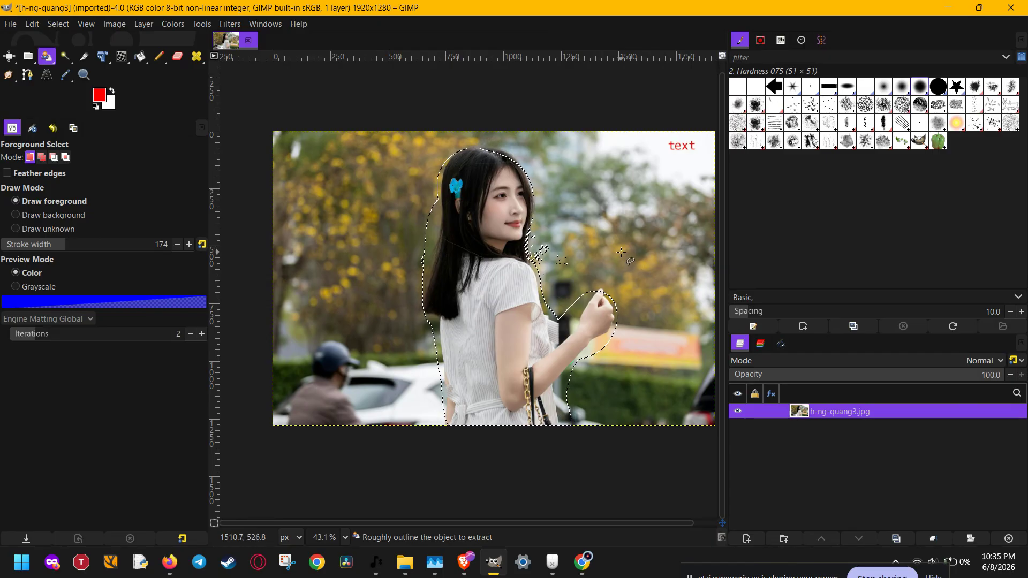
{"action": "scroll", "coordinate": [541, 258], "scroll_direction": "up", "scroll_amount": 3}
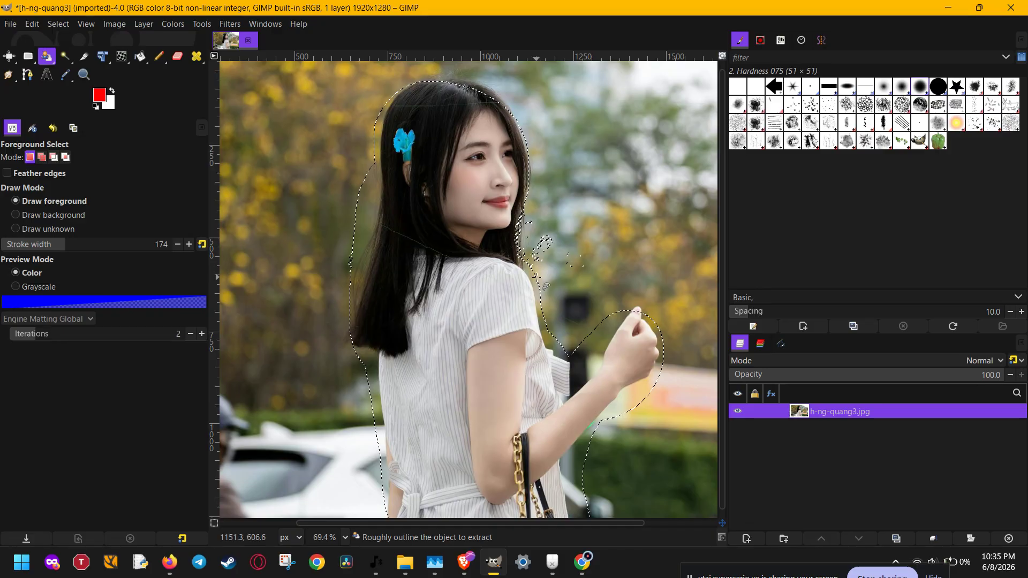
{"action": "scroll", "coordinate": [535, 272], "scroll_direction": "down", "scroll_amount": 1}
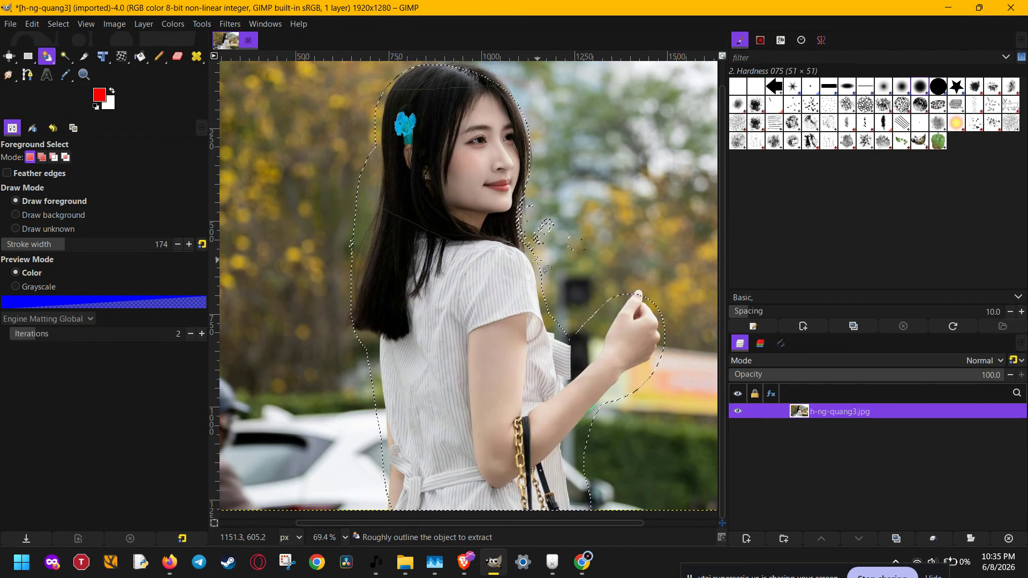
{"action": "key", "text": "Return"}
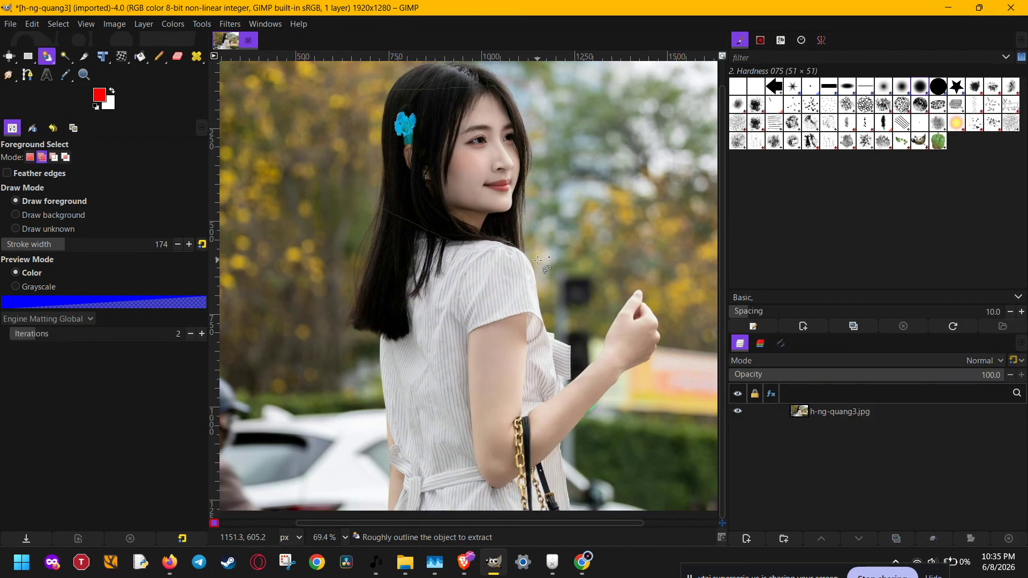
{"action": "scroll", "coordinate": [547, 234], "scroll_direction": "down", "scroll_amount": 2, "text": "ctrl"}
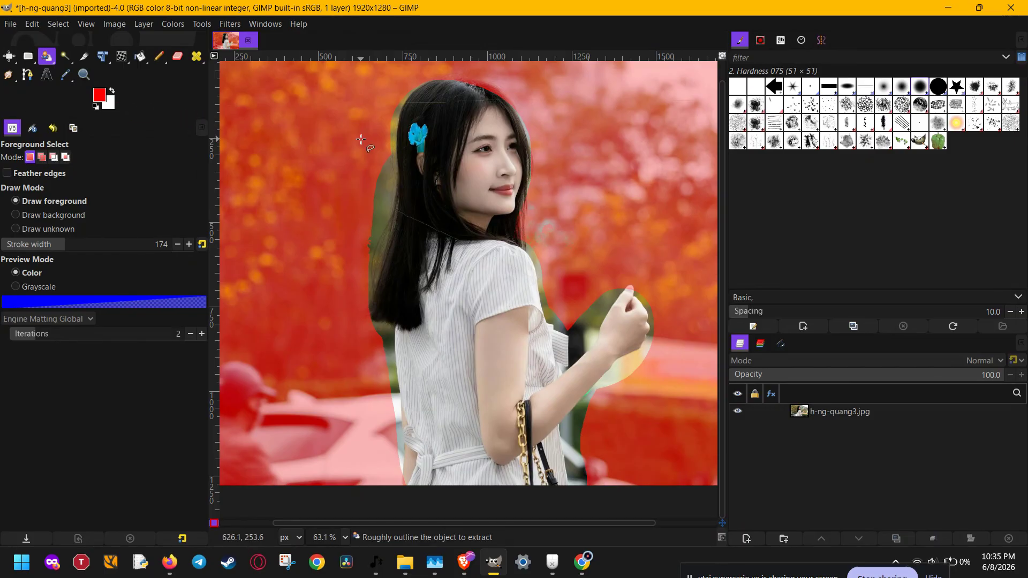
- With the size 51 Paintbrush, mask a diagonal black stroke across the face, and paint the face and some background back in with white
{"action": "key", "text": "p"}
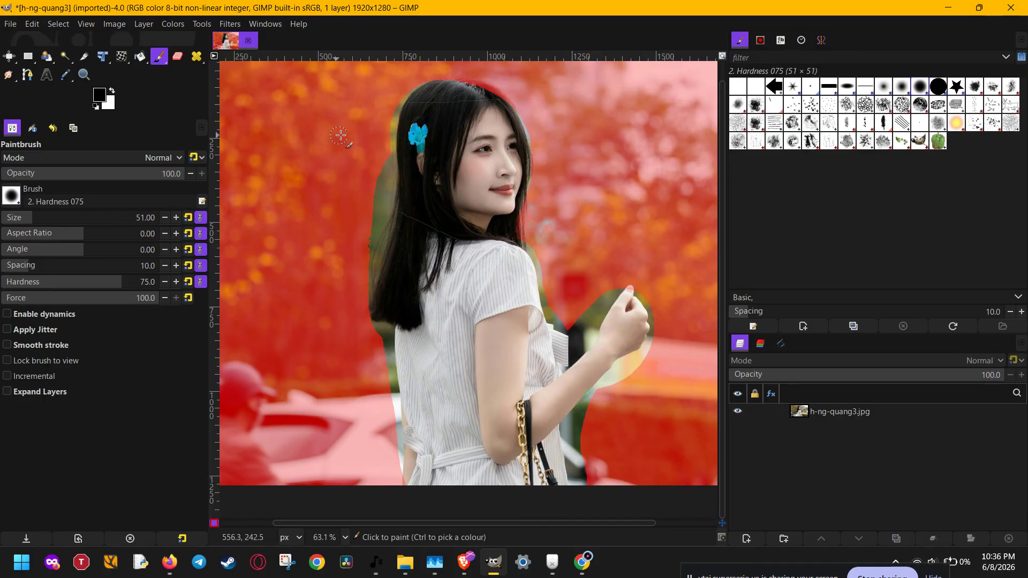
{"action": "left_click_drag", "start_coordinate": [488, 141], "coordinate": [417, 221]}
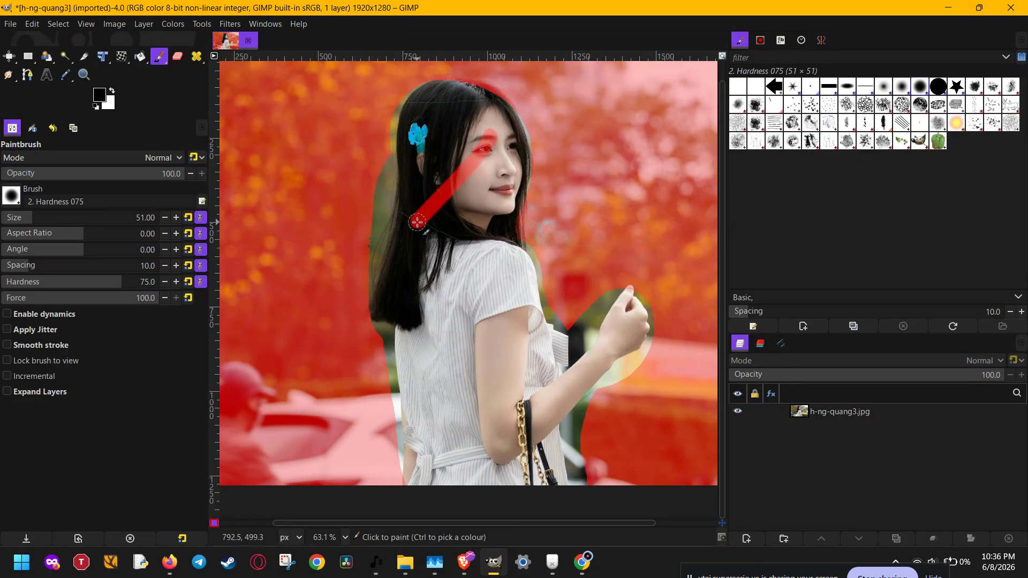
{"action": "key", "text": "x"}
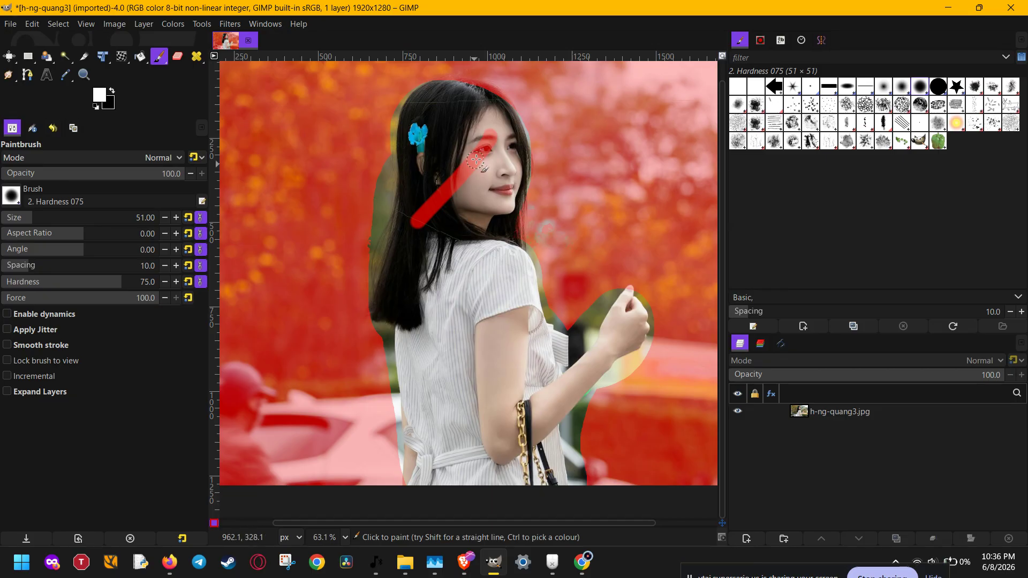
{"action": "mouse_move", "coordinate": [320, 136]}
{"action": "left_mouse_down"}
{"action": "mouse_move", "coordinate": [302, 174]}
{"action": "mouse_move", "coordinate": [349, 157]}
{"action": "mouse_move", "coordinate": [309, 213]}
{"action": "mouse_move", "coordinate": [308, 264]}
{"action": "mouse_move", "coordinate": [337, 291]}
{"action": "left_mouse_up"}
{"action": "mouse_move", "coordinate": [487, 133]}
{"action": "left_mouse_down"}
{"action": "mouse_move", "coordinate": [479, 161]}
{"action": "mouse_move", "coordinate": [435, 198]}
{"action": "mouse_move", "coordinate": [461, 152]}
{"action": "mouse_move", "coordinate": [422, 229]}
{"action": "mouse_move", "coordinate": [421, 198]}
{"action": "mouse_move", "coordinate": [419, 211]}
{"action": "mouse_move", "coordinate": [387, 183]}
{"action": "mouse_move", "coordinate": [350, 174]}
{"action": "mouse_move", "coordinate": [320, 141]}
{"action": "mouse_move", "coordinate": [306, 195]}
{"action": "mouse_move", "coordinate": [350, 114]}
{"action": "mouse_move", "coordinate": [329, 175]}
{"action": "mouse_move", "coordinate": [247, 236]}
{"action": "mouse_move", "coordinate": [278, 229]}
{"action": "mouse_move", "coordinate": [334, 277]}
{"action": "mouse_move", "coordinate": [391, 159]}
{"action": "left_mouse_up"}
- Paint black over the leftover background beside the woman's hair and back, around her raised hand and below her forearm
{"action": "key", "text": "x"}
{"action": "left_click_drag", "start_coordinate": [386, 196], "coordinate": [365, 270]}
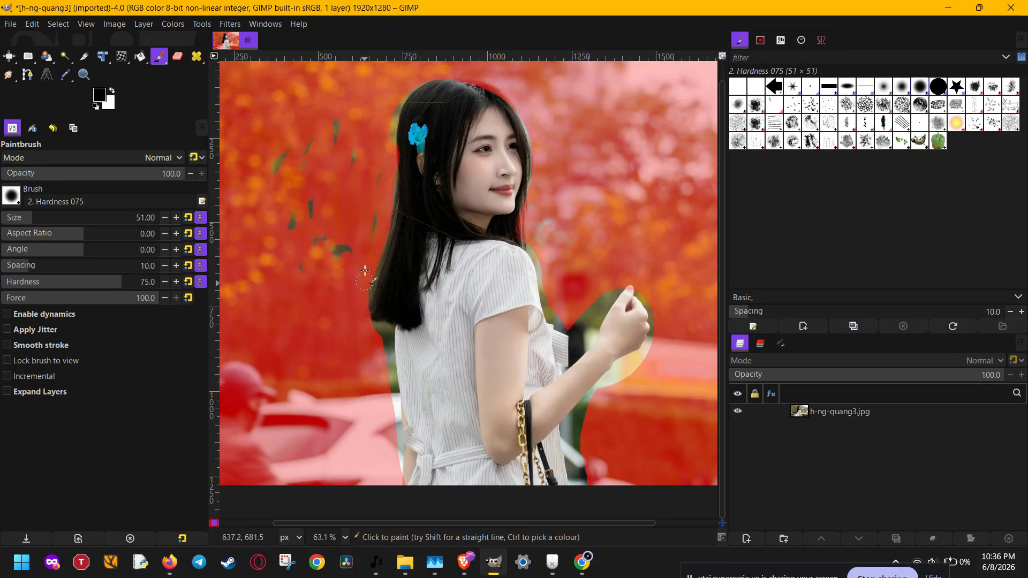
{"action": "left_click_drag", "start_coordinate": [392, 138], "coordinate": [398, 81]}
{"action": "mouse_move", "coordinate": [369, 279]}
{"action": "left_mouse_down"}
{"action": "mouse_move", "coordinate": [362, 325]}
{"action": "mouse_move", "coordinate": [388, 330]}
{"action": "mouse_move", "coordinate": [396, 467]}
{"action": "mouse_move", "coordinate": [403, 426]}
{"action": "mouse_move", "coordinate": [392, 384]}
{"action": "left_mouse_up"}
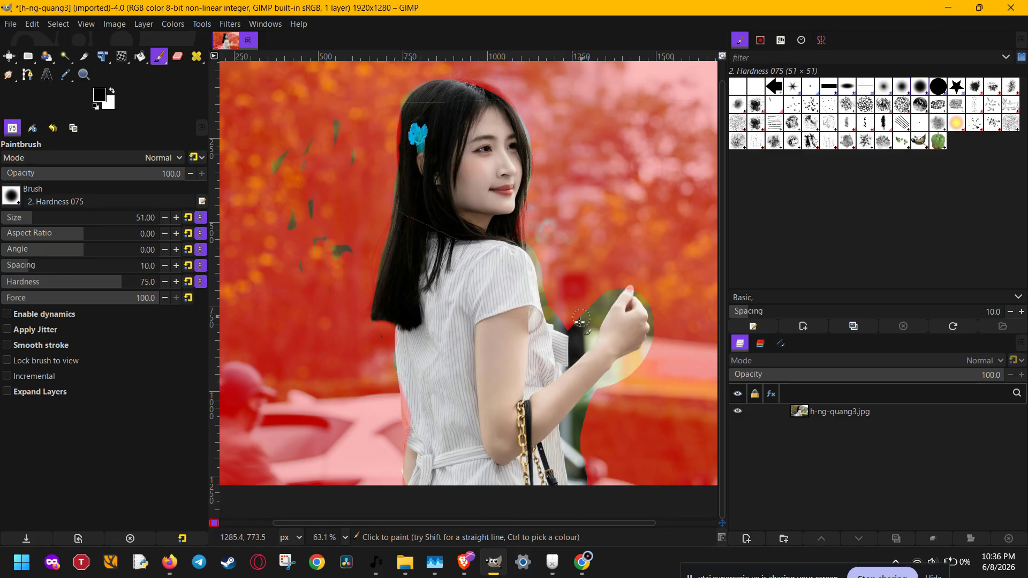
{"action": "mouse_move", "coordinate": [580, 322]}
{"action": "left_mouse_down"}
{"action": "mouse_move", "coordinate": [572, 350]}
{"action": "mouse_move", "coordinate": [585, 314]}
{"action": "mouse_move", "coordinate": [577, 349]}
{"action": "mouse_move", "coordinate": [611, 293]}
{"action": "mouse_move", "coordinate": [635, 286]}
{"action": "mouse_move", "coordinate": [658, 328]}
{"action": "mouse_move", "coordinate": [635, 365]}
{"action": "mouse_move", "coordinate": [612, 378]}
{"action": "mouse_move", "coordinate": [630, 358]}
{"action": "left_mouse_up"}
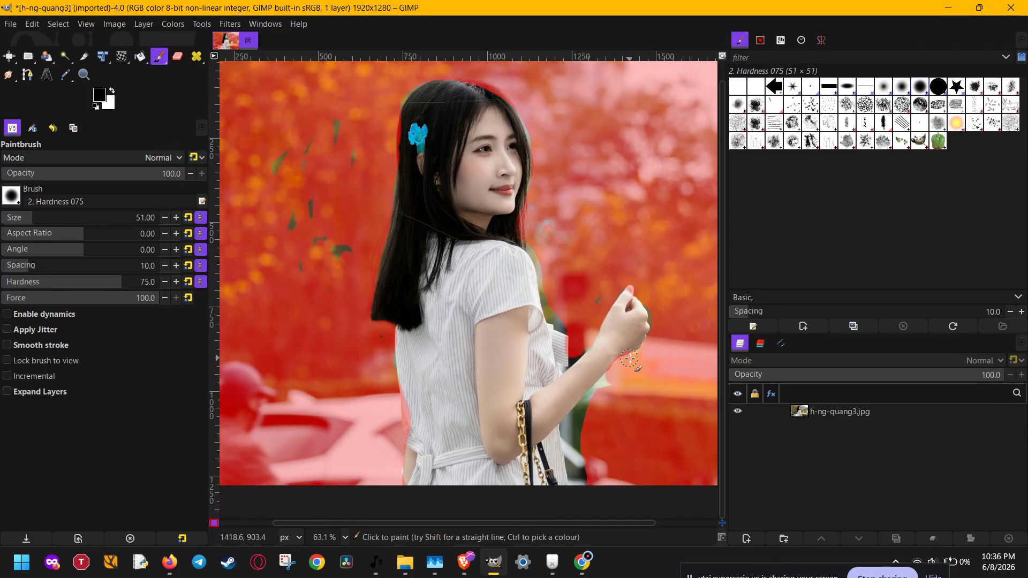
{"action": "mouse_move", "coordinate": [600, 391]}
{"action": "left_mouse_down"}
{"action": "mouse_move", "coordinate": [572, 423]}
{"action": "mouse_move", "coordinate": [569, 474]}
{"action": "mouse_move", "coordinate": [586, 499]}
{"action": "left_mouse_up"}
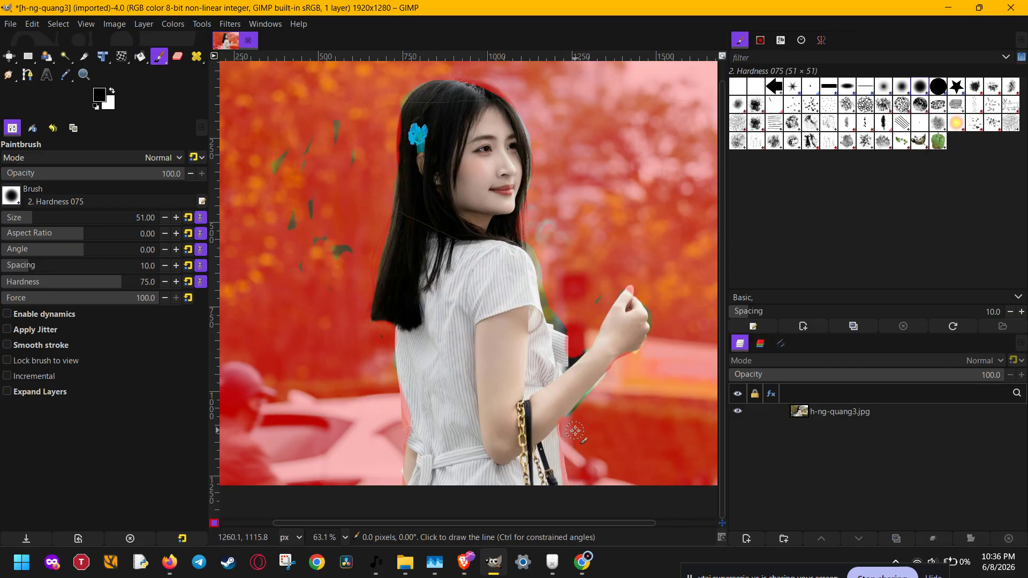
- Turn off Quick Mask to convert the painted mask into a selection and inspect its outline around the woman
{"action": "key", "text": "shift+q"}
{"action": "scroll", "coordinate": [540, 332], "scroll_direction": "down", "scroll_amount": 2}
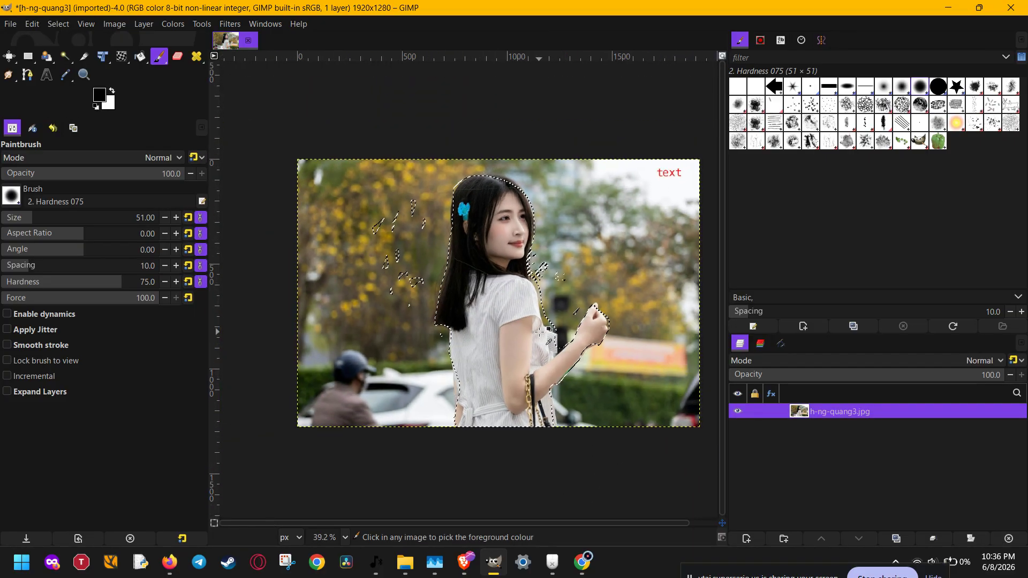
{"action": "scroll", "coordinate": [540, 331], "scroll_direction": "up", "scroll_amount": 5}
{"action": "scroll", "coordinate": [539, 331], "scroll_direction": "down", "scroll_amount": 1}
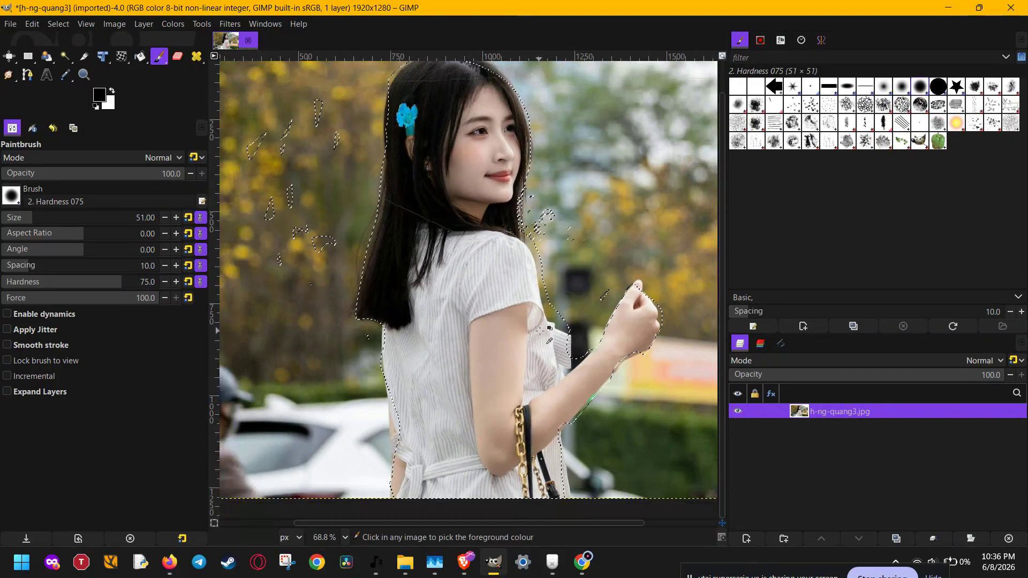